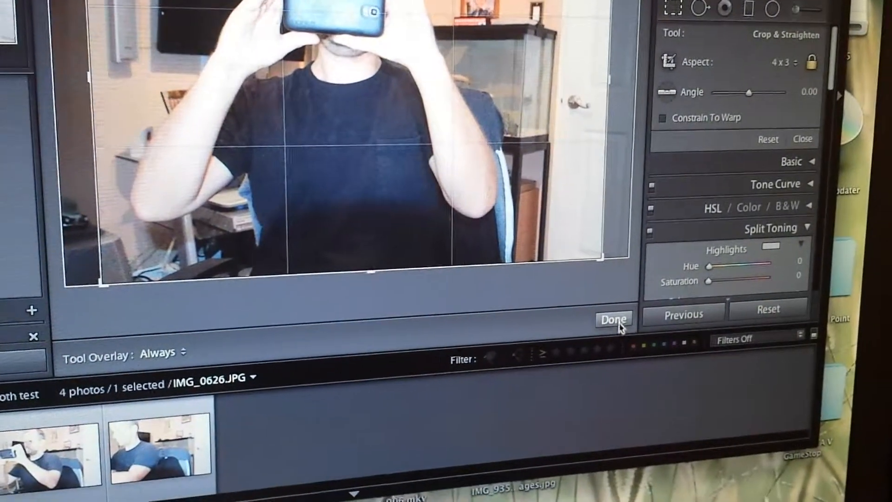
Step: Finish the 4x3 crop on IMG_0626, select all four shots, and move to the Print module
click(615, 324)
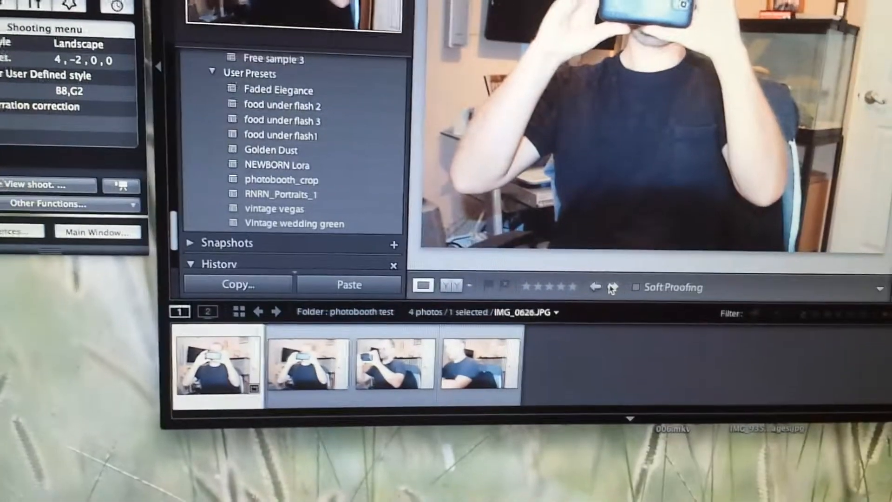
key(ctrl+a)
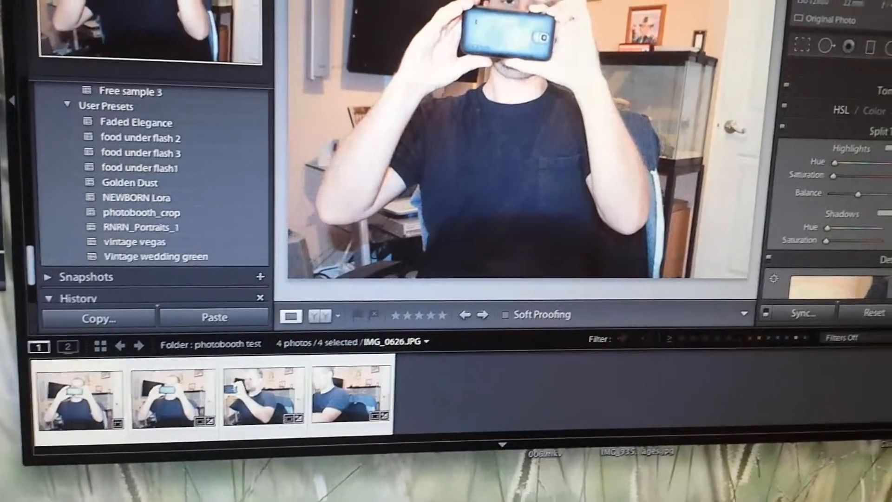
key(ctrl+alt+6)
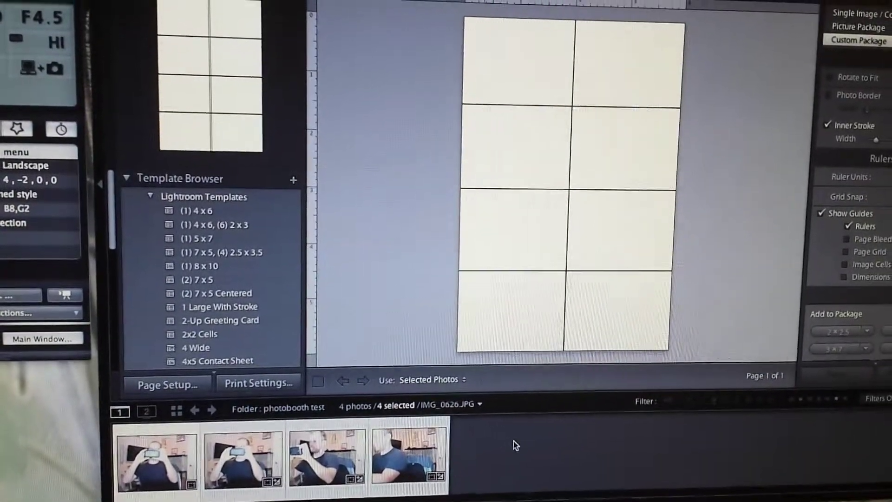
Step: Deselect the four shots so the eight-cell Custom Package page stays empty
click(522, 436)
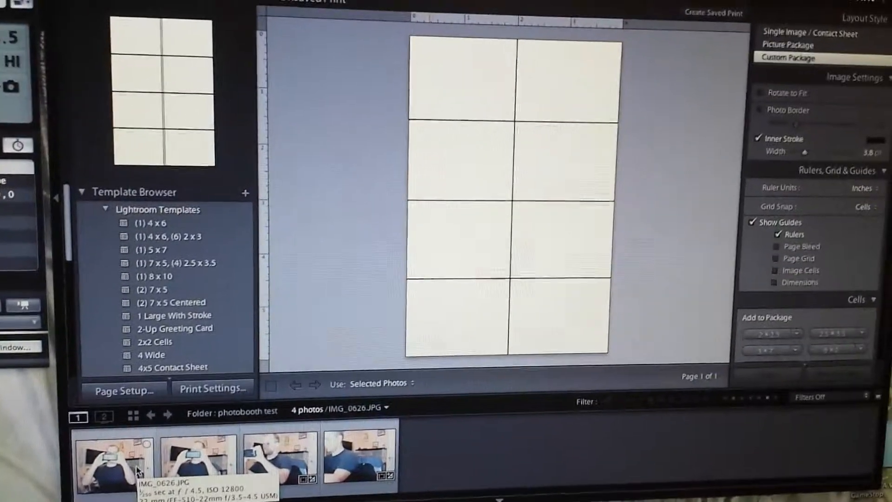
Step: Place IMG_0627, IMG_0628 and IMG_0629 into the left column cells in order
drag(193, 453, 437, 106)
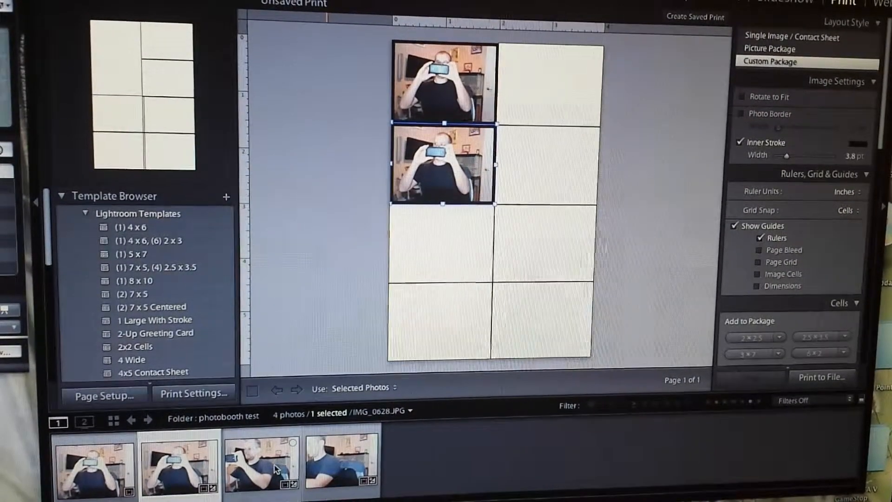
drag(276, 469, 419, 252)
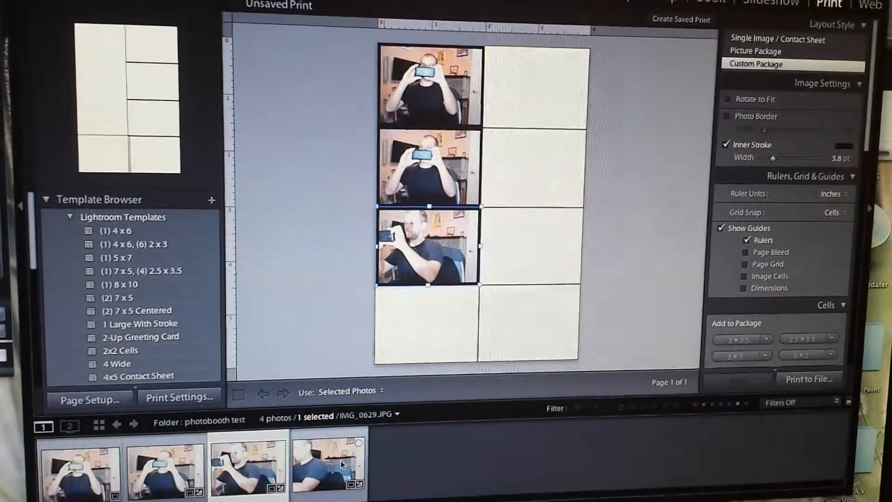
drag(342, 463, 418, 324)
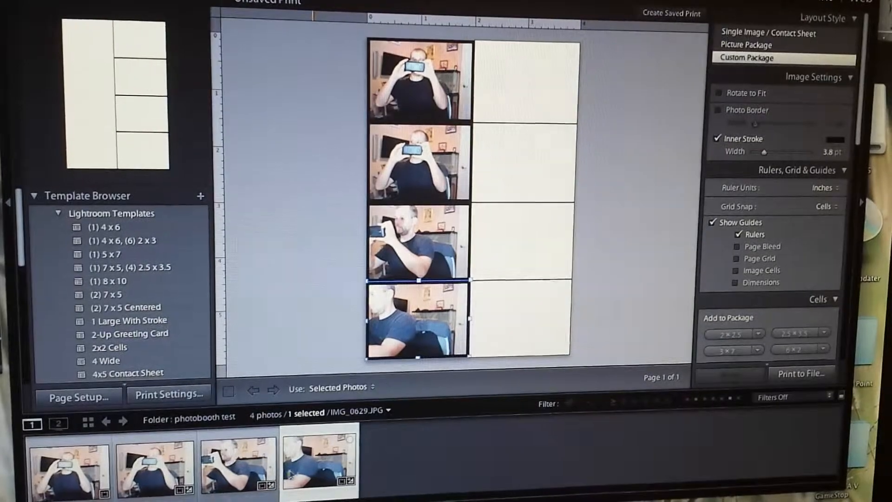
Step: Repeat each shot into the matching right-column cell, forming two identical four-photo strips
drag(319, 464, 491, 324)
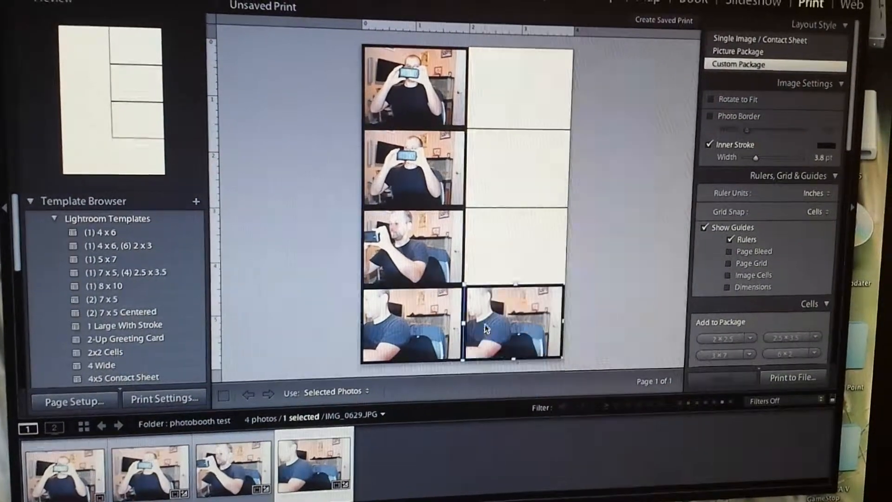
drag(250, 488, 427, 277)
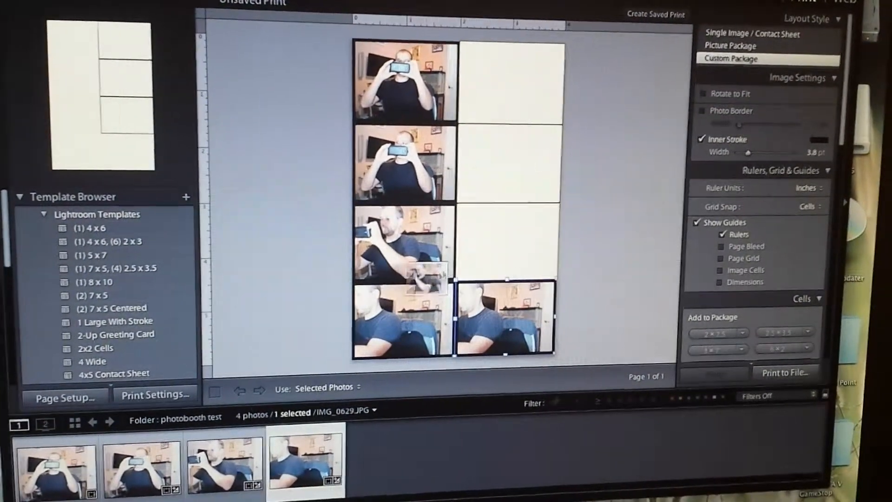
drag(486, 246, 486, 246)
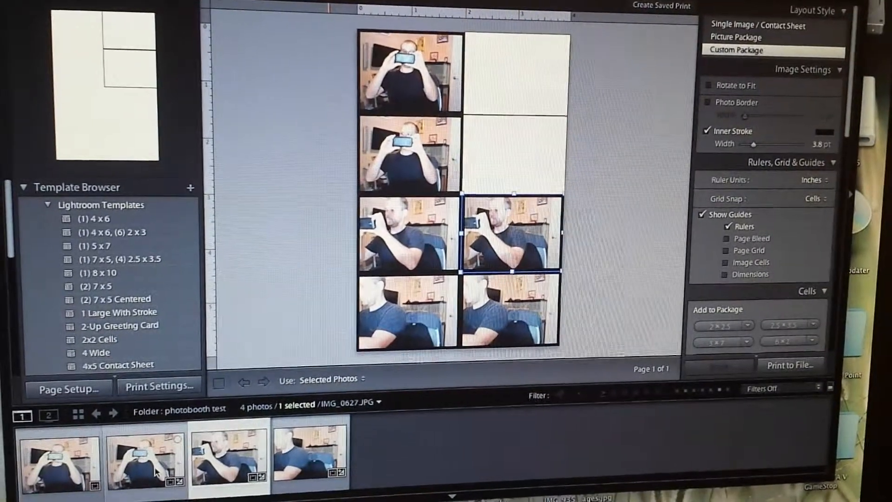
drag(411, 213, 514, 146)
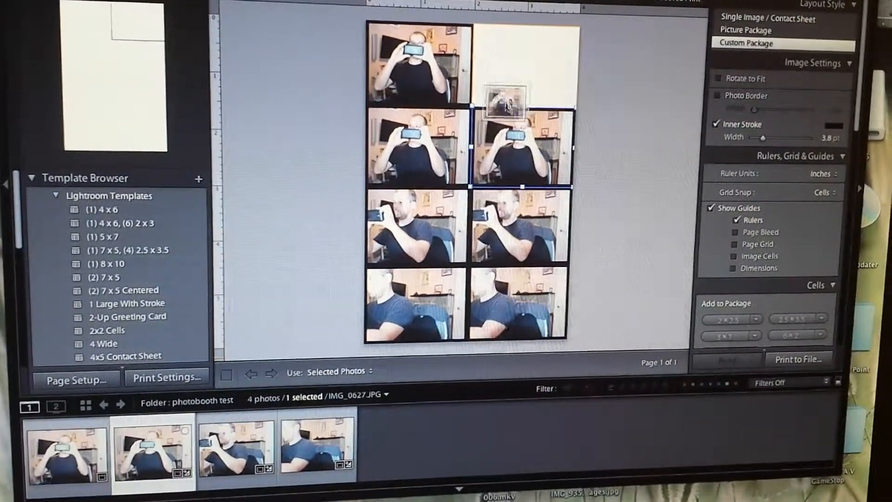
drag(86, 473, 526, 86)
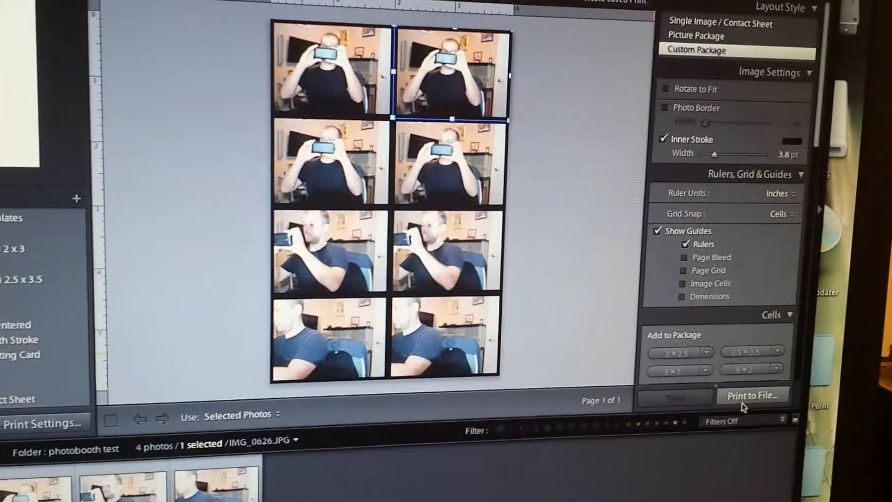
Step: Print the layout to file, saving it as 123 on the Desktop
click(759, 407)
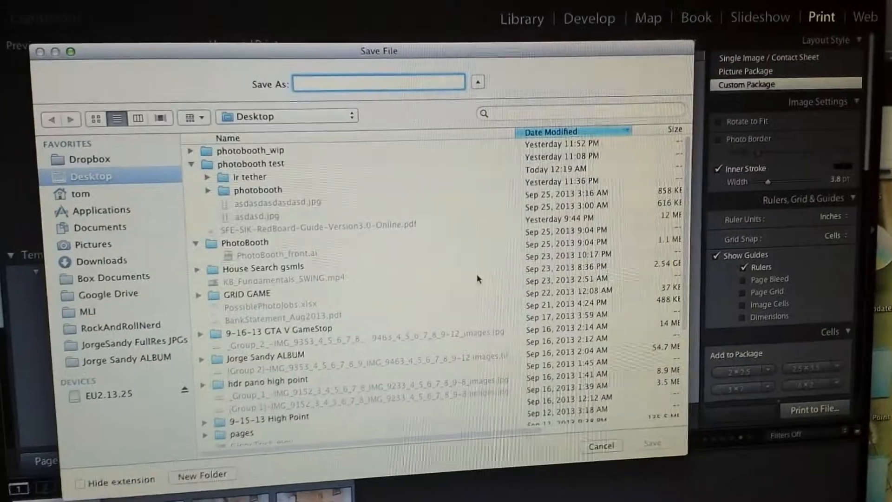
text(123)
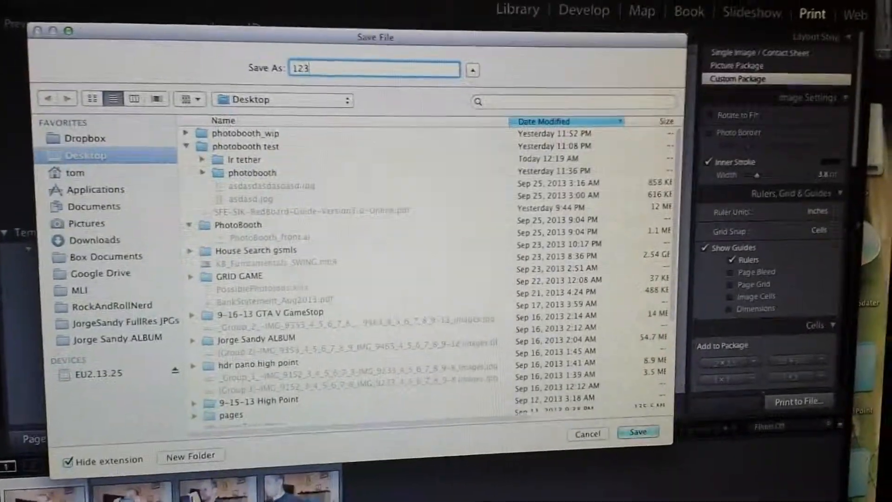
key(Return)
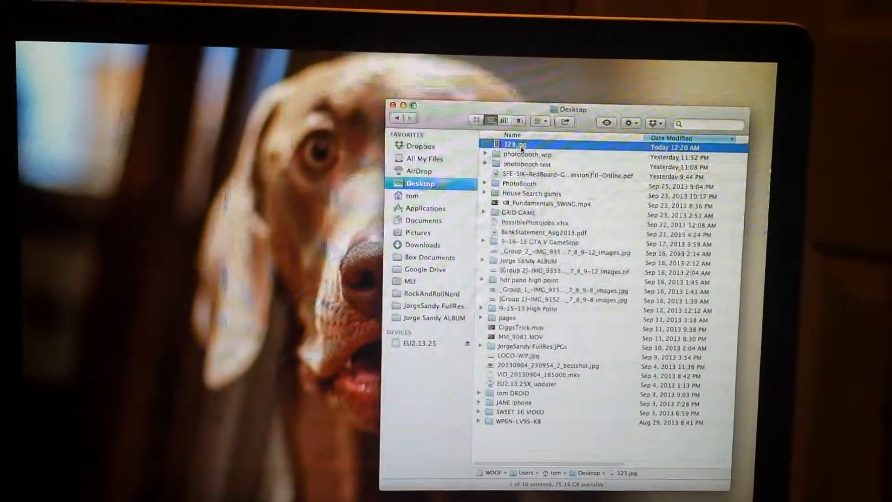
Step: Quick Look 123.jpg on the Desktop to check the two four-photo strips
key(space)
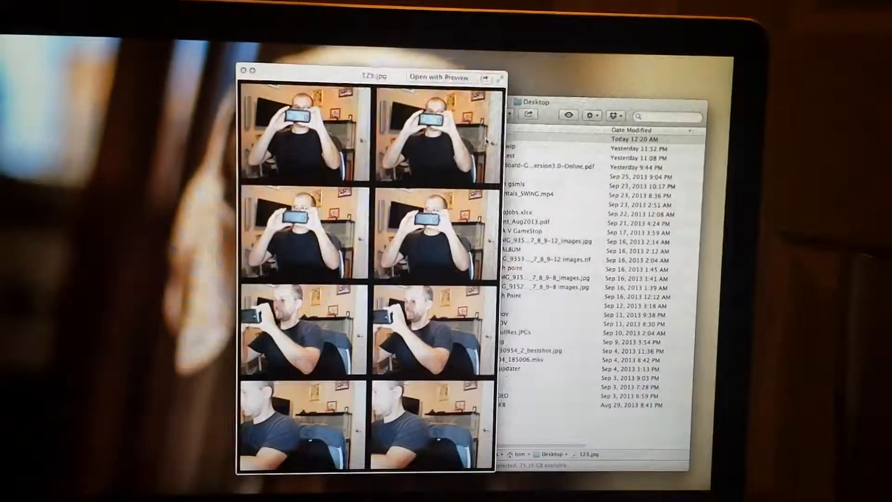